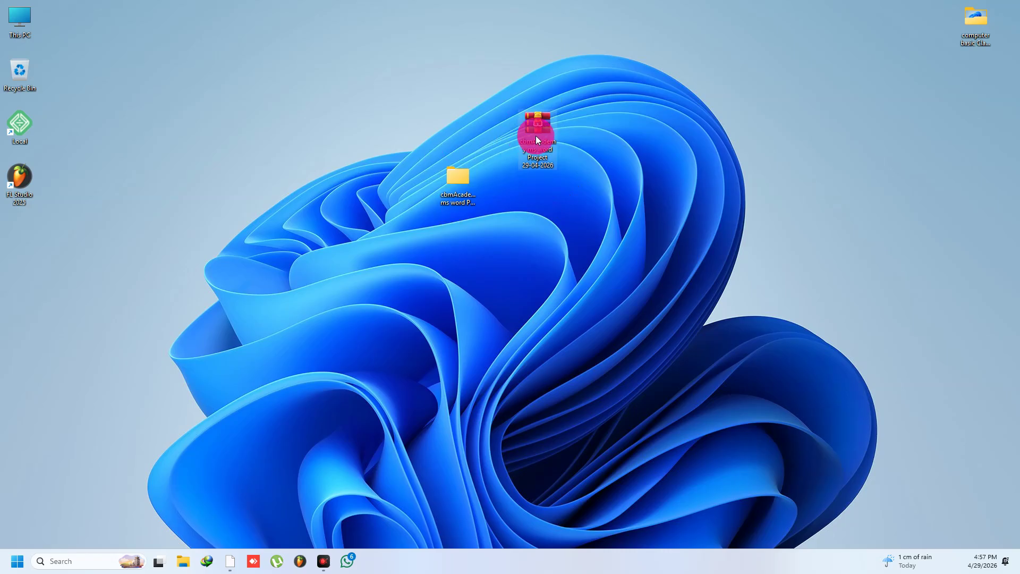
# Step: Delete the cbmAcademy ms word Project 29-04-2026 archive from the desktop
pyautogui.rightClick(537, 130)
pyautogui.click(690, 155)
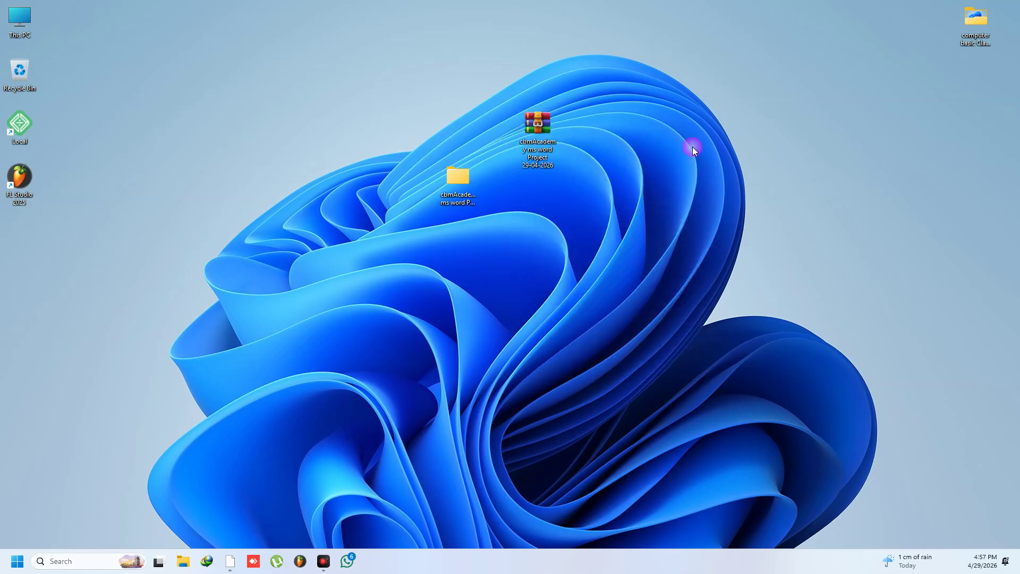
pyautogui.doubleClick(450, 177)
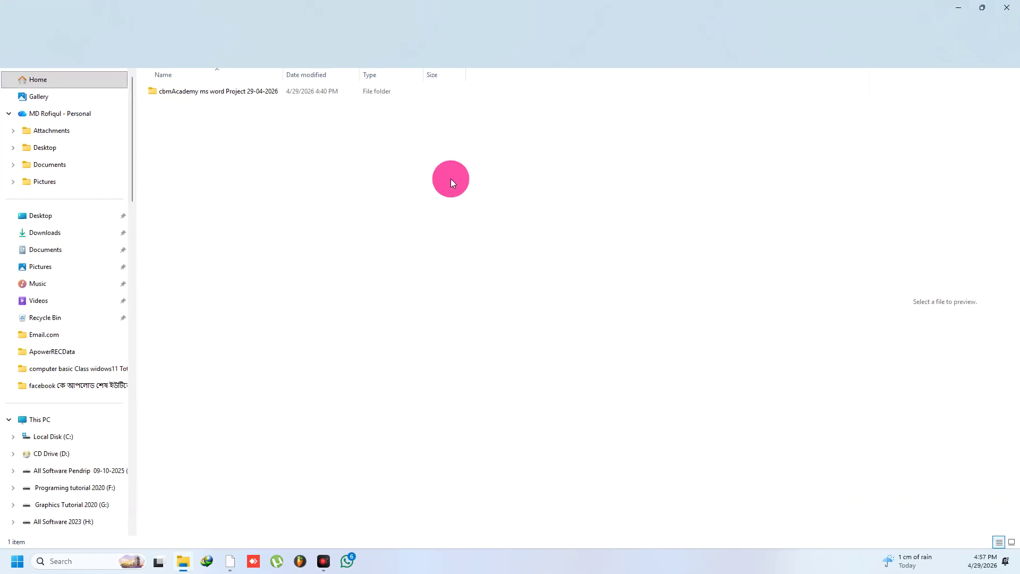
pyautogui.click(1006, 9)
pyautogui.click(458, 187)
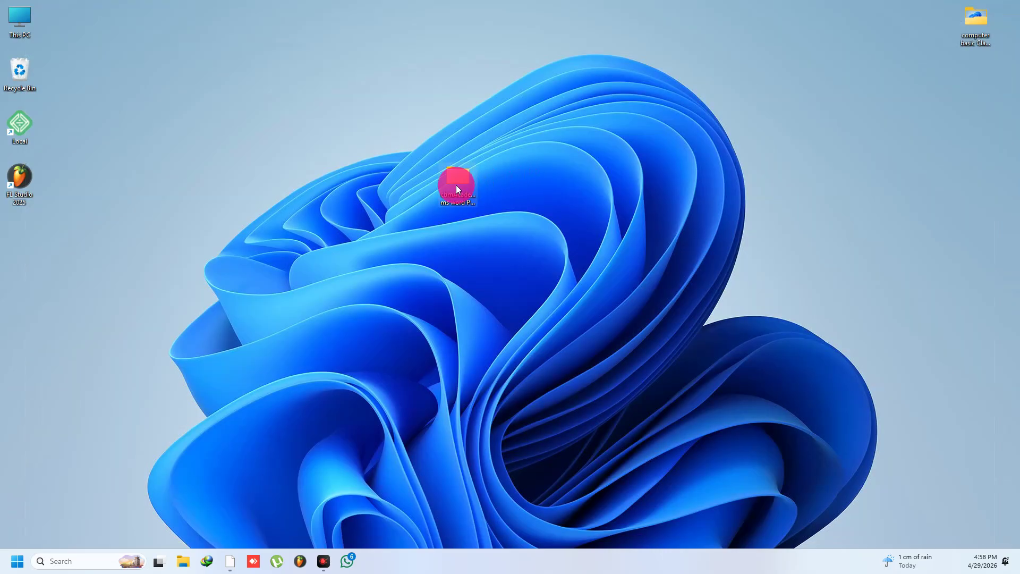
pyautogui.rightClick(456, 177)
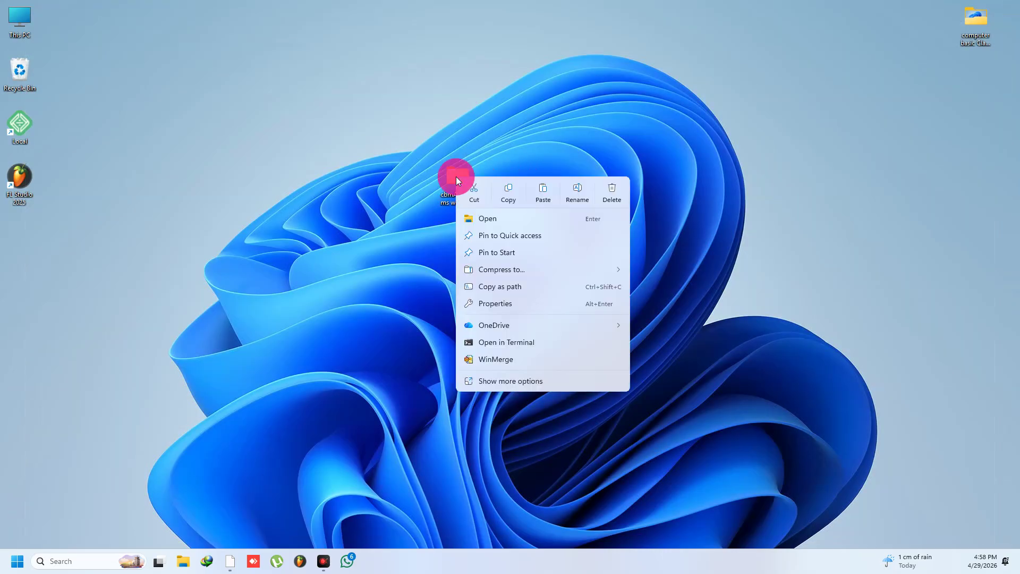
pyautogui.click(356, 247)
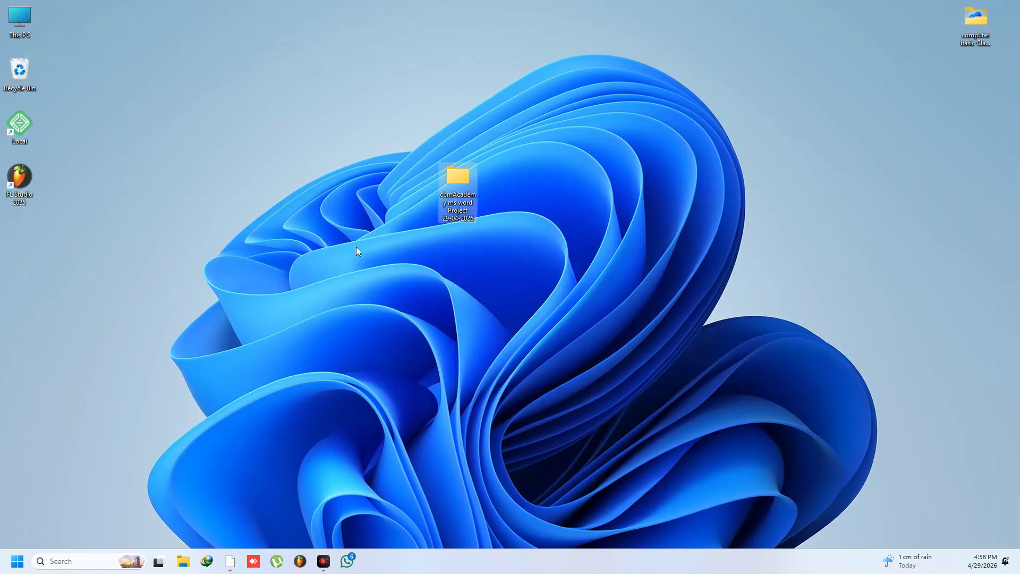
# Step: Open the project file document in Word from the nested cbmAcademy ms word Project 29-04-2026 folder on the desktop
pyautogui.doubleClick(460, 176)
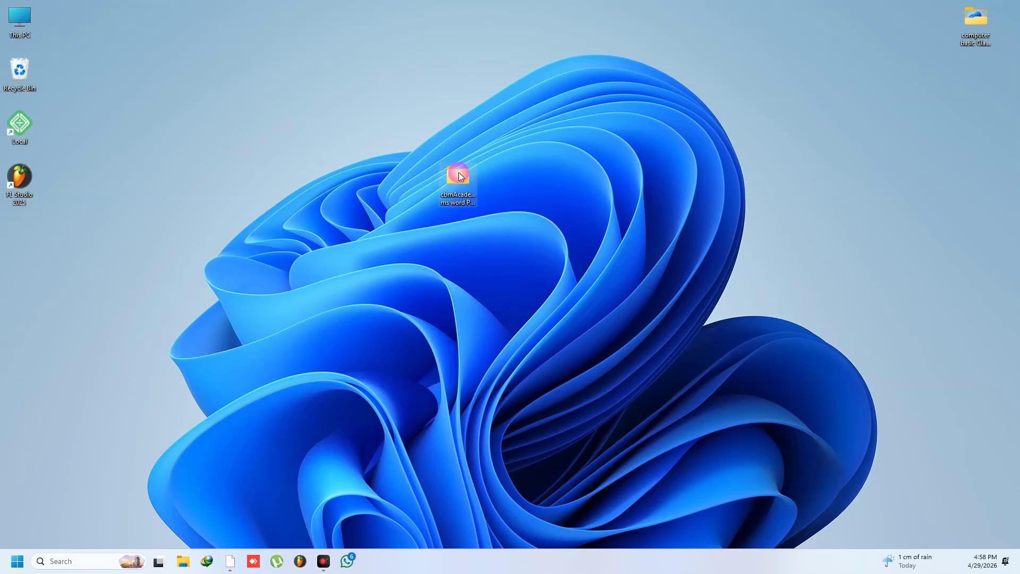
pyautogui.doubleClick(206, 92)
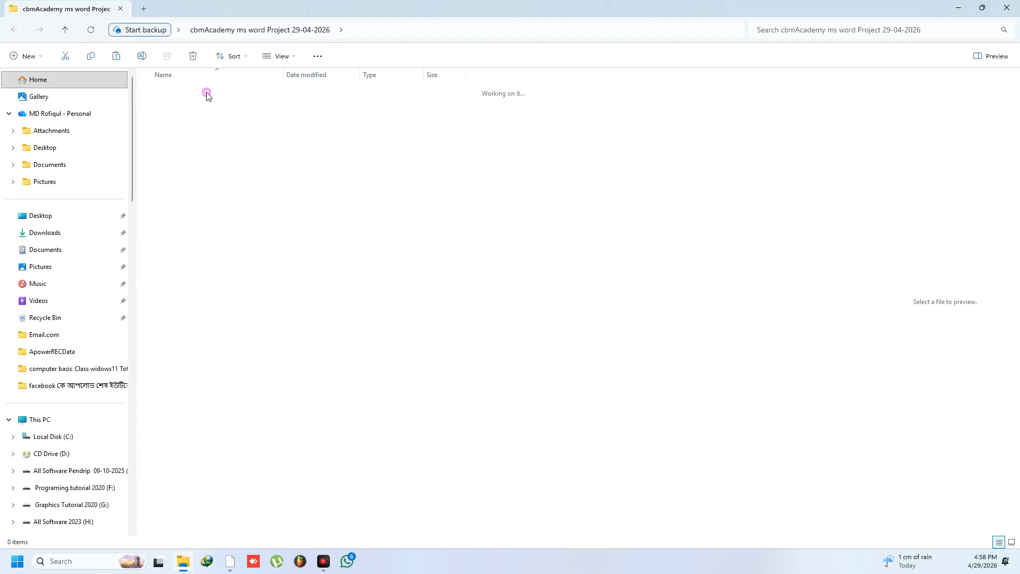
pyautogui.doubleClick(198, 91)
pyautogui.doubleClick(193, 92)
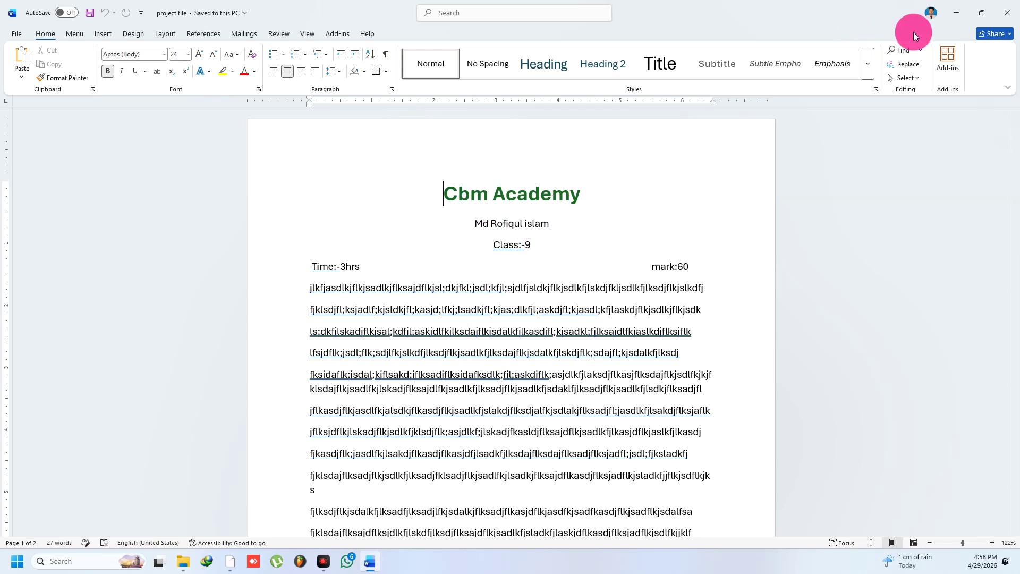
# Step: Look at the videos in the computer basic Class widows11 Totuorial 2026 desktop folder and return to the Word document
pyautogui.click(957, 13)
pyautogui.doubleClick(977, 26)
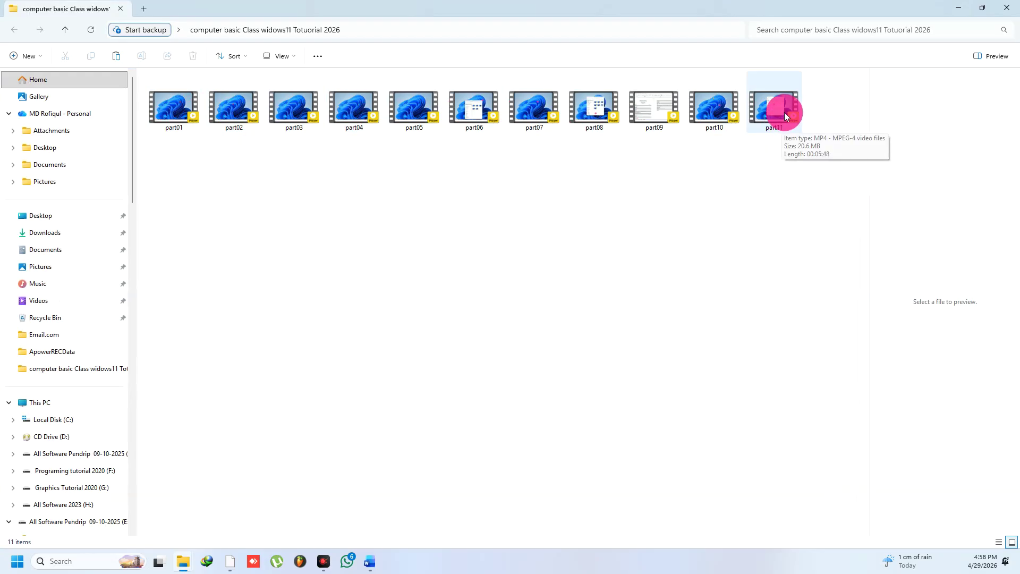
pyautogui.click(1004, 10)
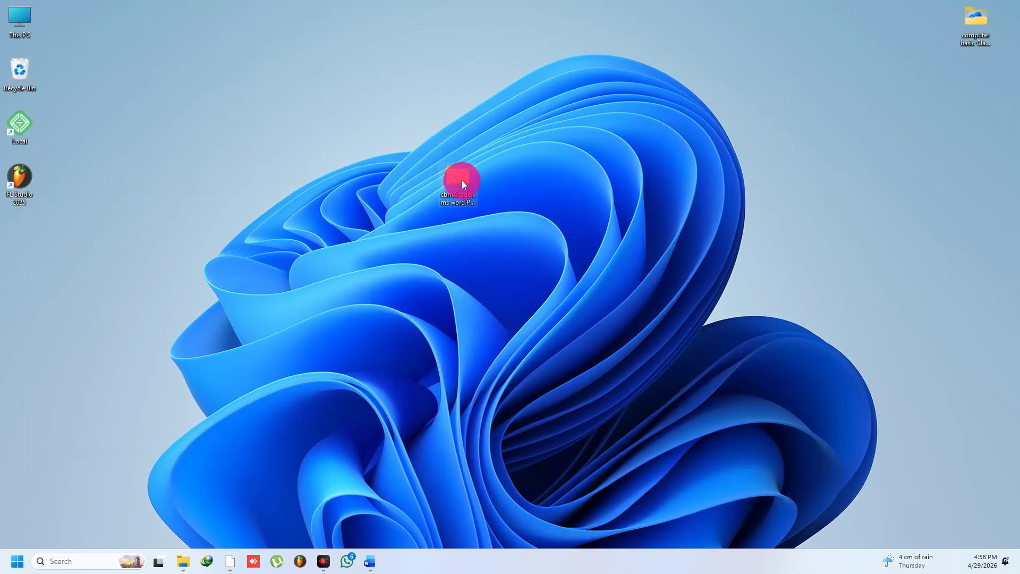
pyautogui.click(371, 562)
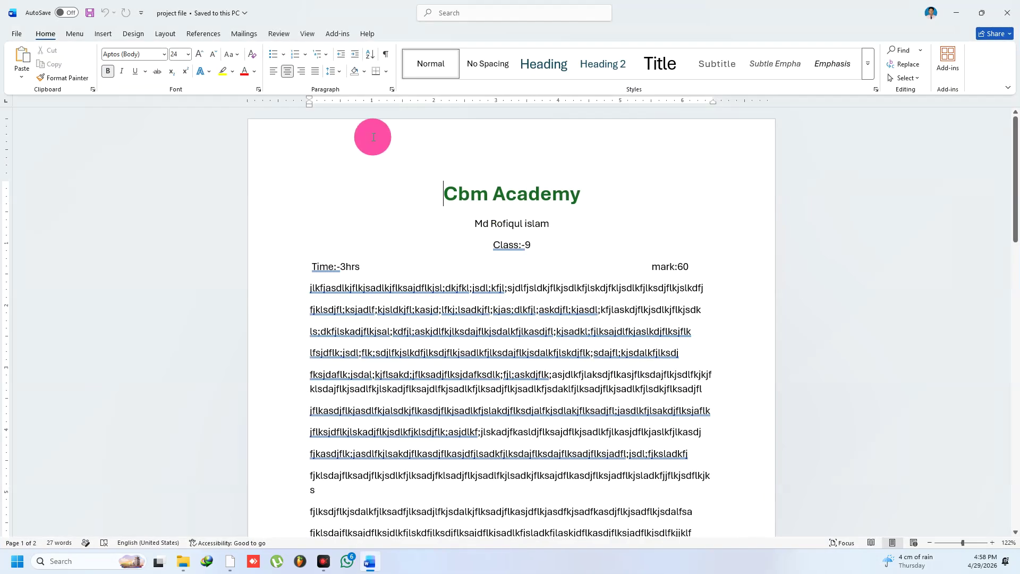
pyautogui.click(18, 32)
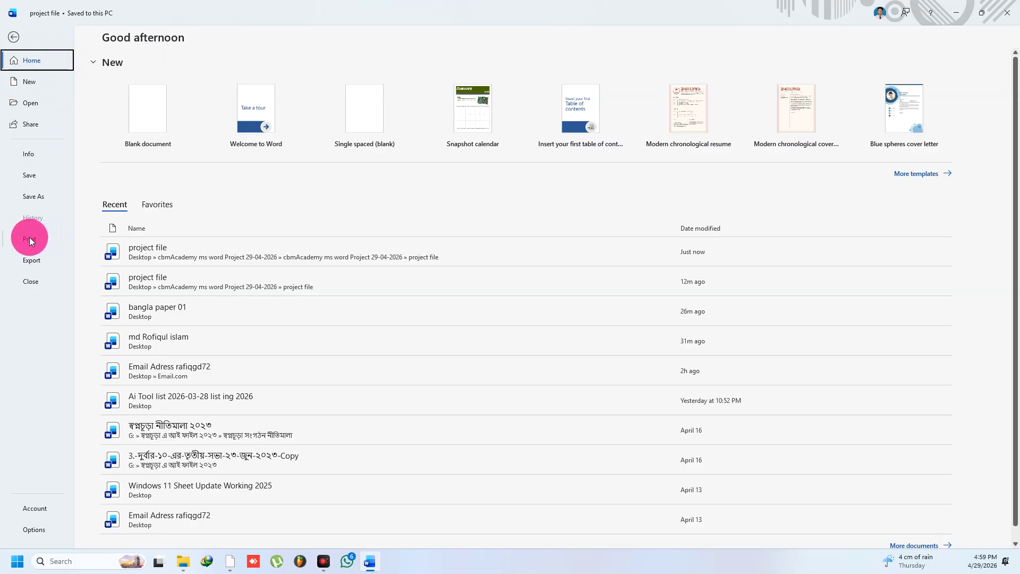
pyautogui.click(14, 37)
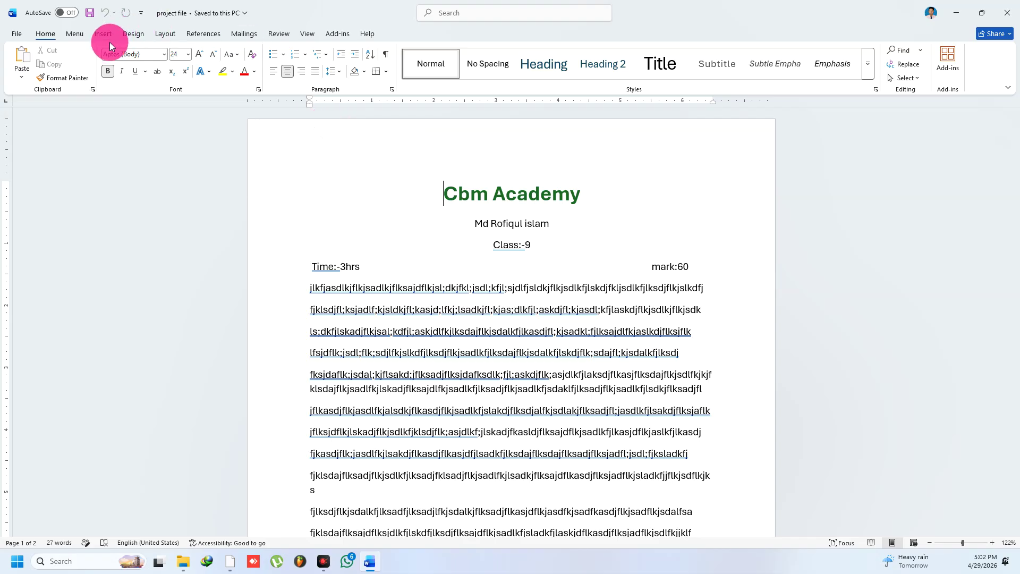
pyautogui.click(74, 33)
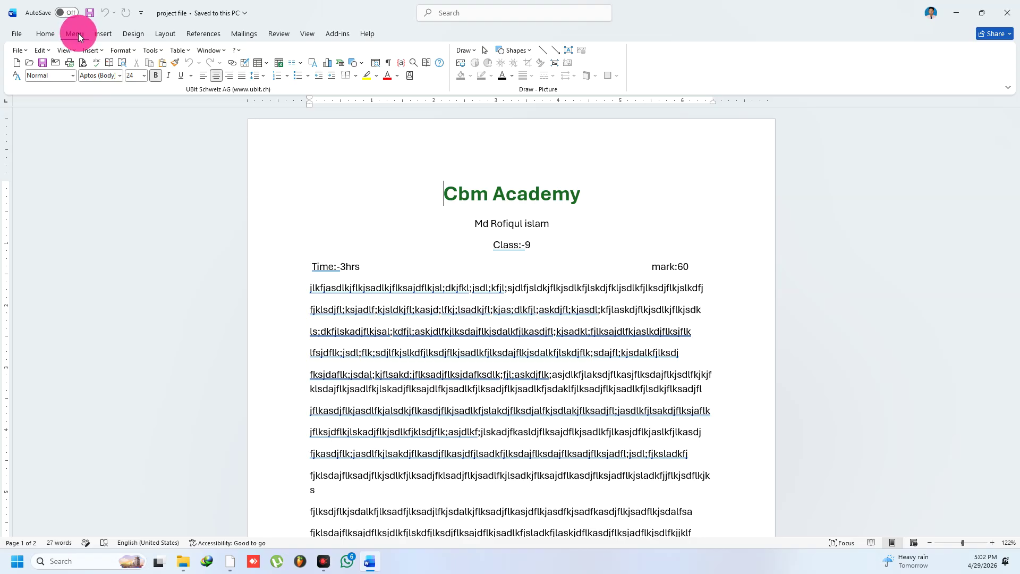
pyautogui.click(45, 34)
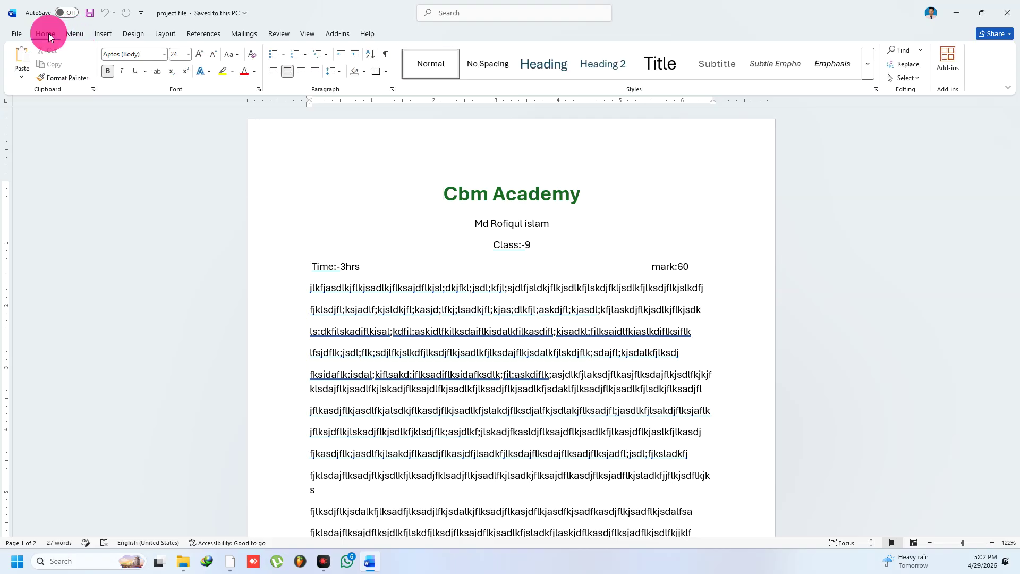
# Step: Check the print preview of the Cbm Academy question paper and return to the document
pyautogui.click(18, 33)
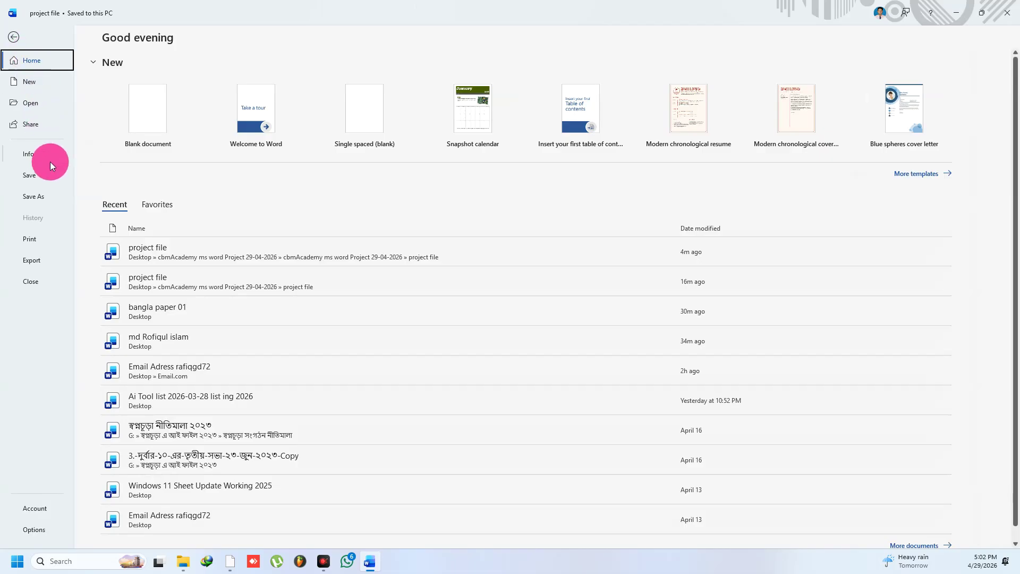
pyautogui.click(36, 240)
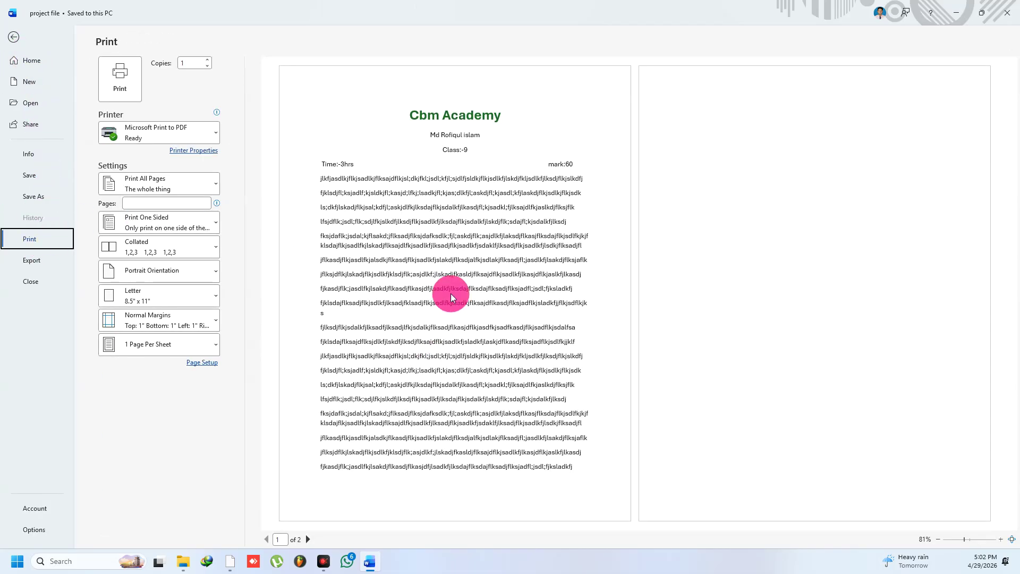
pyautogui.click(15, 39)
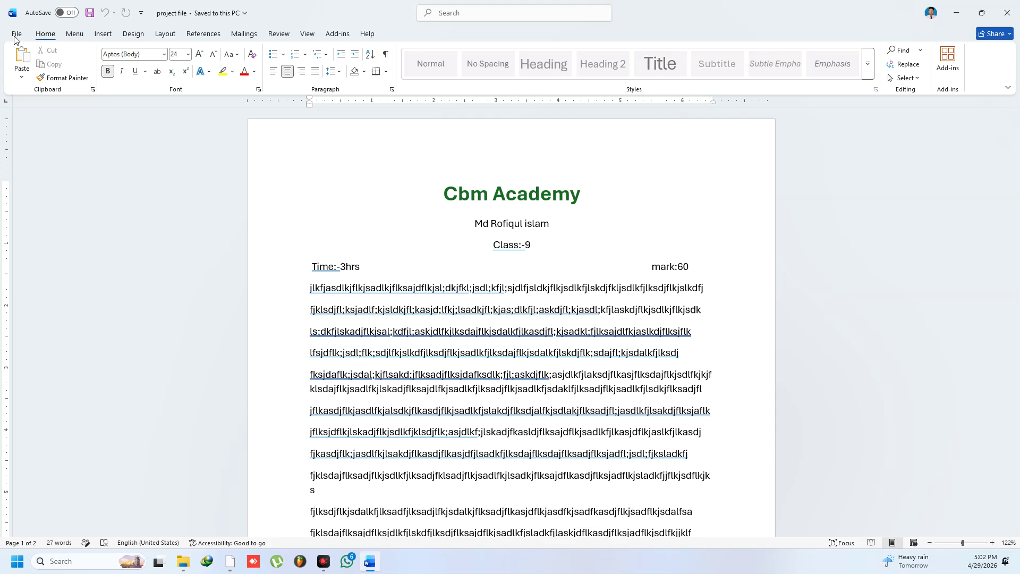
# Step: Open Page Setup for the document and review its paper, layout and margin settings
pyautogui.click(75, 33)
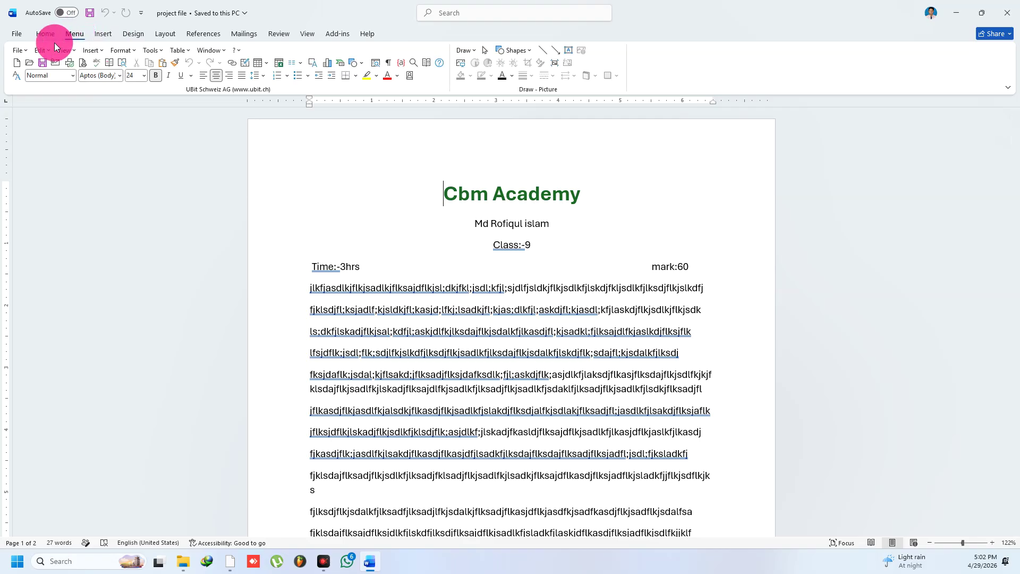
pyautogui.click(23, 50)
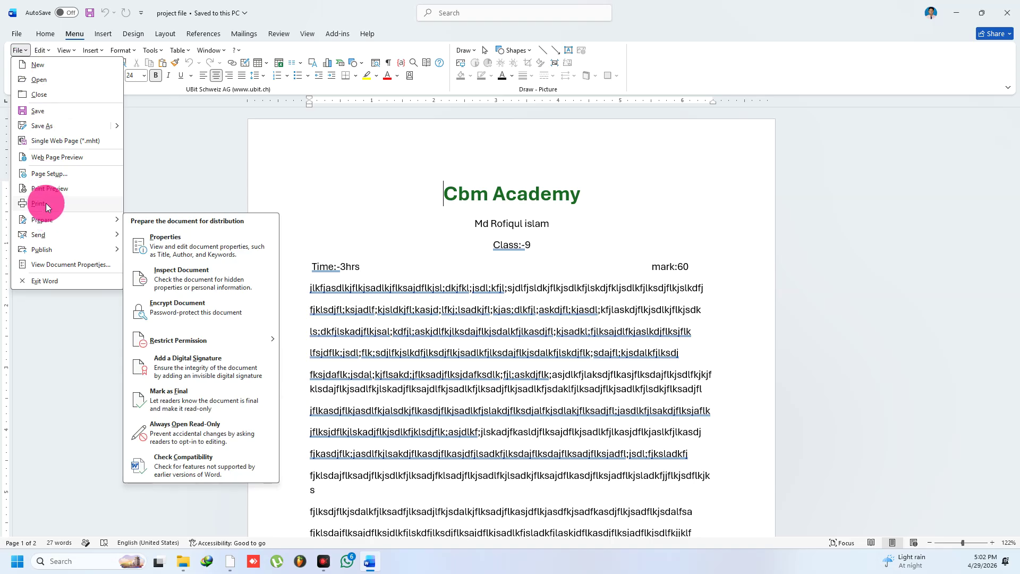
pyautogui.click(49, 173)
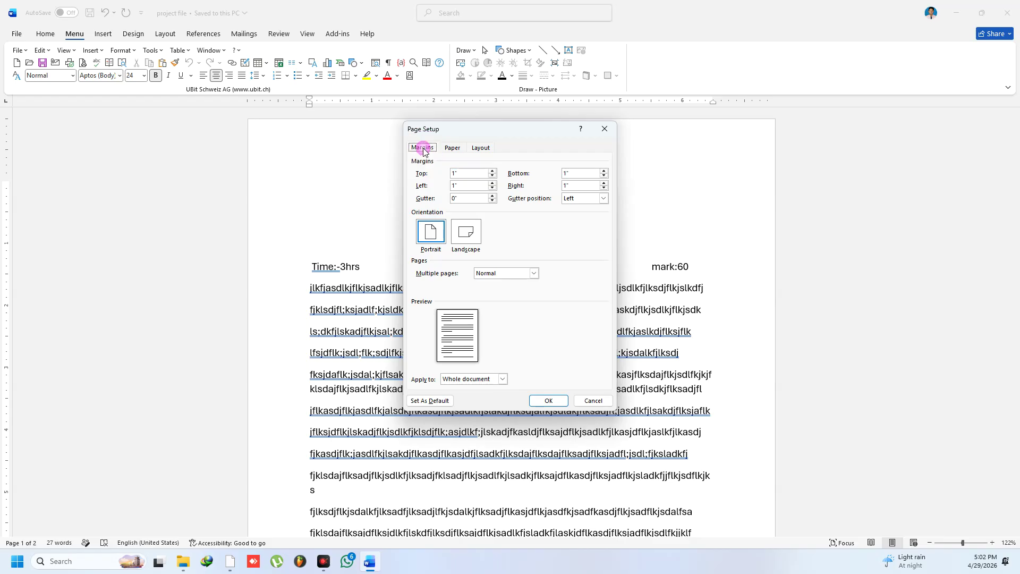
pyautogui.click(446, 148)
pyautogui.click(480, 149)
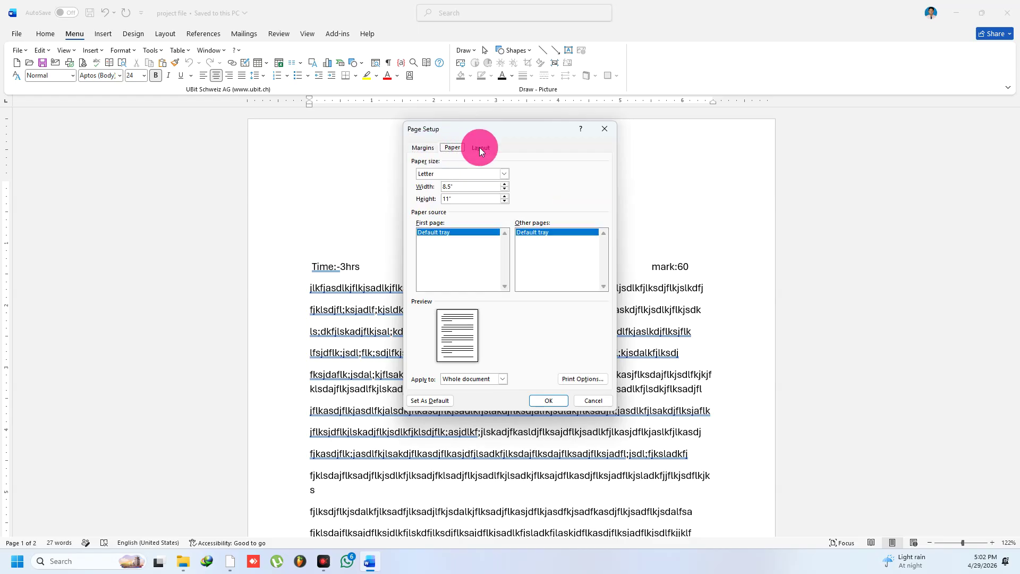
pyautogui.click(454, 149)
pyautogui.click(422, 149)
pyautogui.click(420, 150)
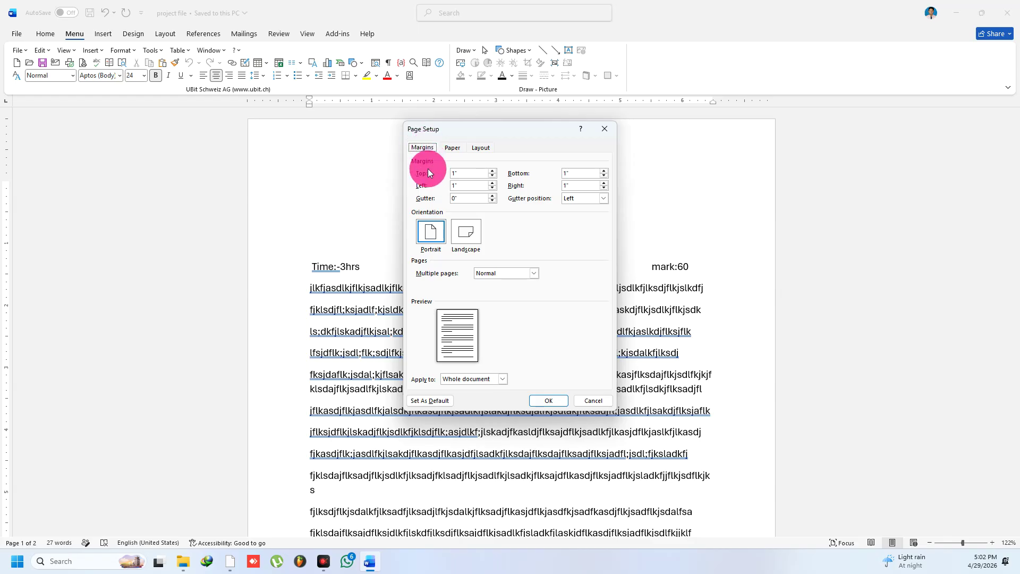
# Step: Set the top and left page margins to 0.5" and apply them to the whole document
pyautogui.click(493, 179)
pyautogui.click(493, 179)
pyautogui.click(493, 180)
pyautogui.click(493, 179)
pyautogui.click(493, 179)
pyautogui.click(468, 176)
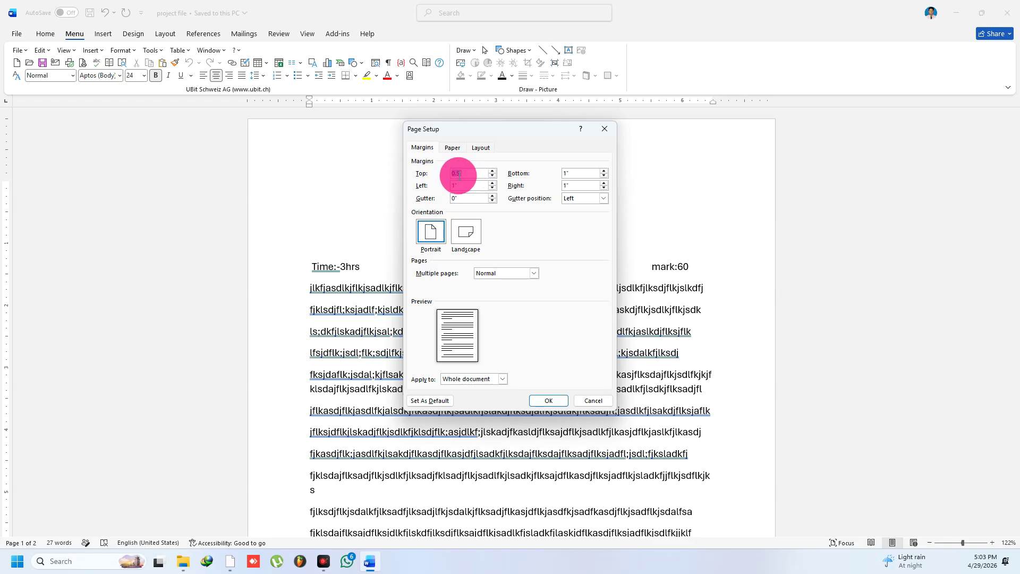
pyautogui.click(492, 189)
pyautogui.click(493, 189)
pyautogui.click(492, 189)
pyautogui.click(493, 189)
pyautogui.click(493, 189)
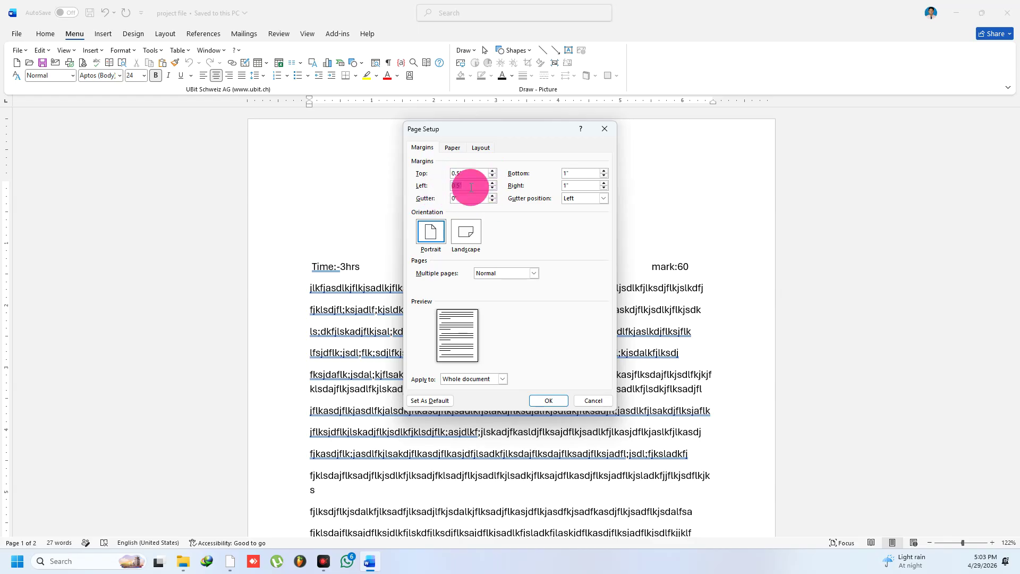
pyautogui.click(549, 401)
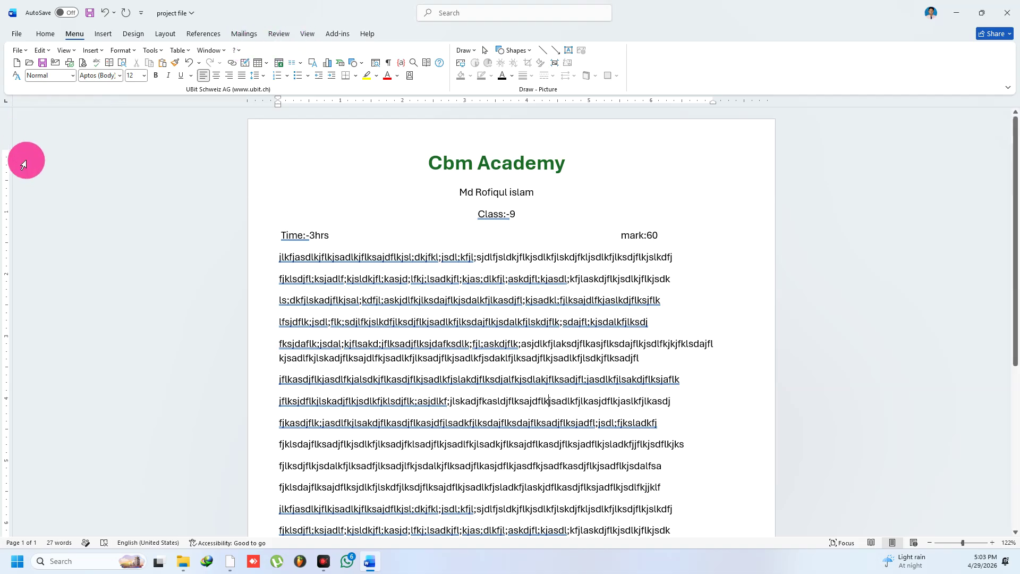
# Step: Set the bottom and right page margins to 0.5" and apply them to the whole document
pyautogui.doubleClick(7, 188)
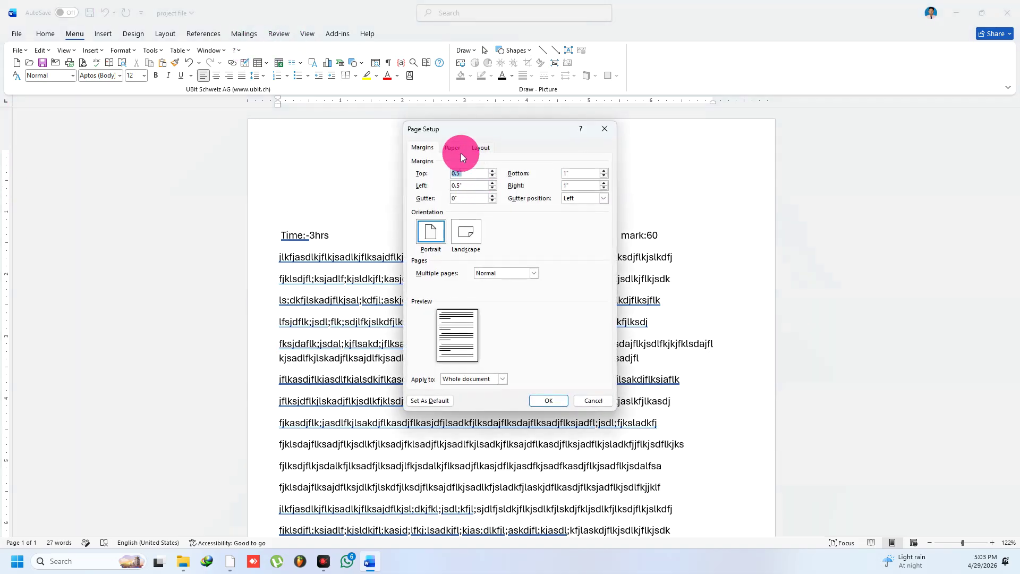
pyautogui.click(604, 176)
pyautogui.click(604, 176)
pyautogui.click(605, 176)
pyautogui.click(605, 176)
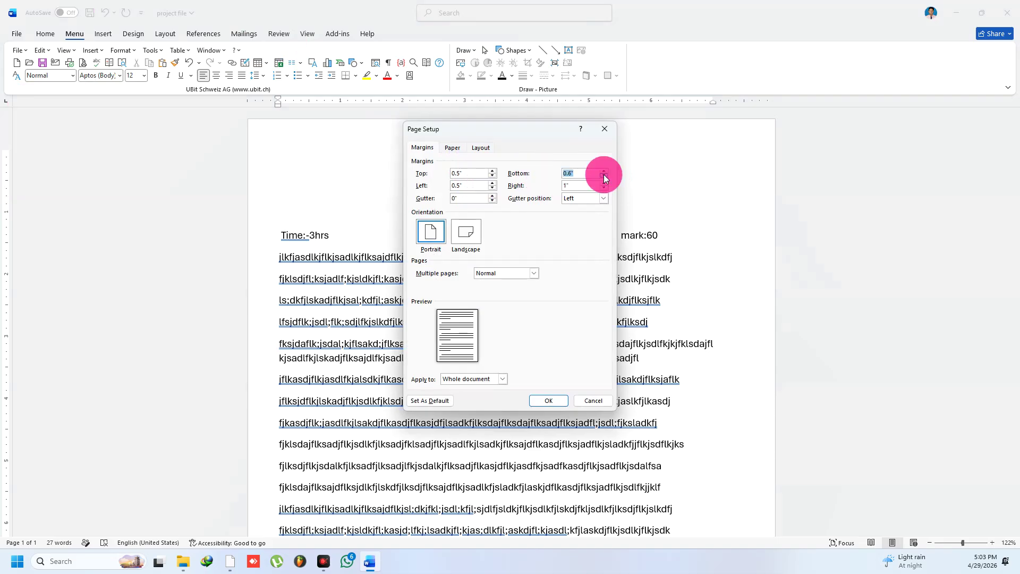
pyautogui.click(604, 176)
pyautogui.click(604, 189)
pyautogui.click(605, 188)
pyautogui.click(605, 188)
pyautogui.click(605, 188)
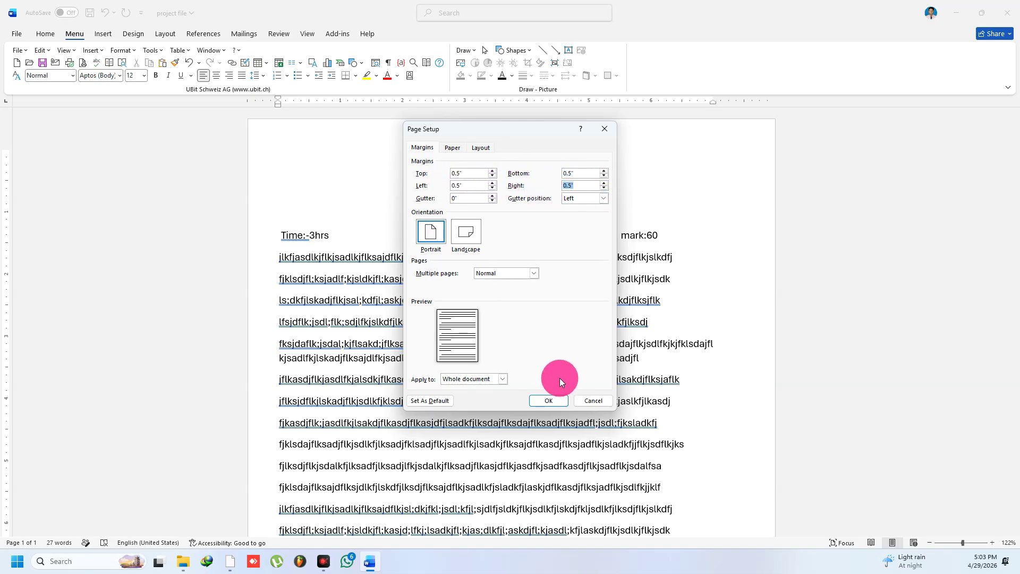
pyautogui.click(549, 401)
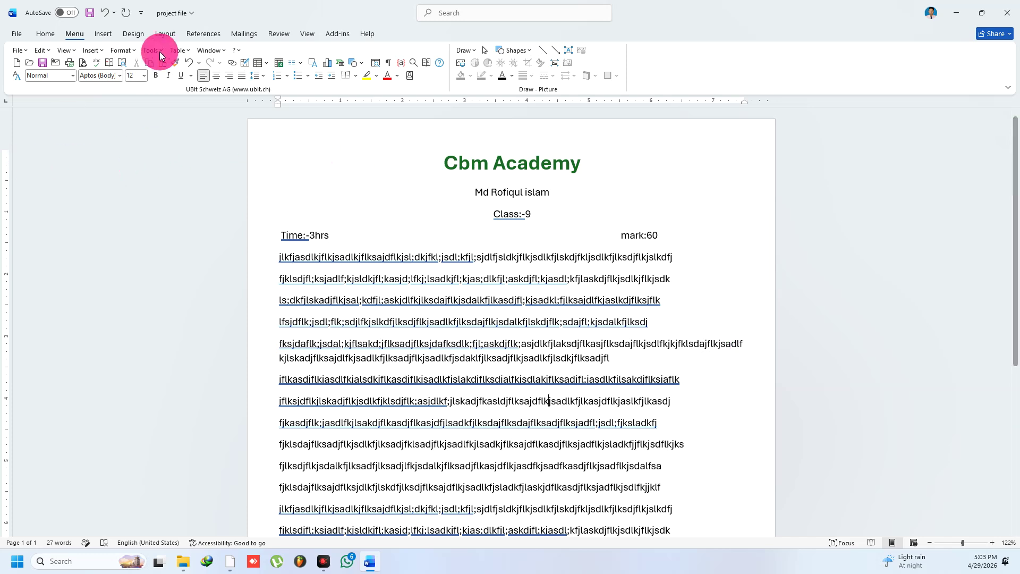
# Step: Change the paper size of the whole document to A4
pyautogui.click(171, 34)
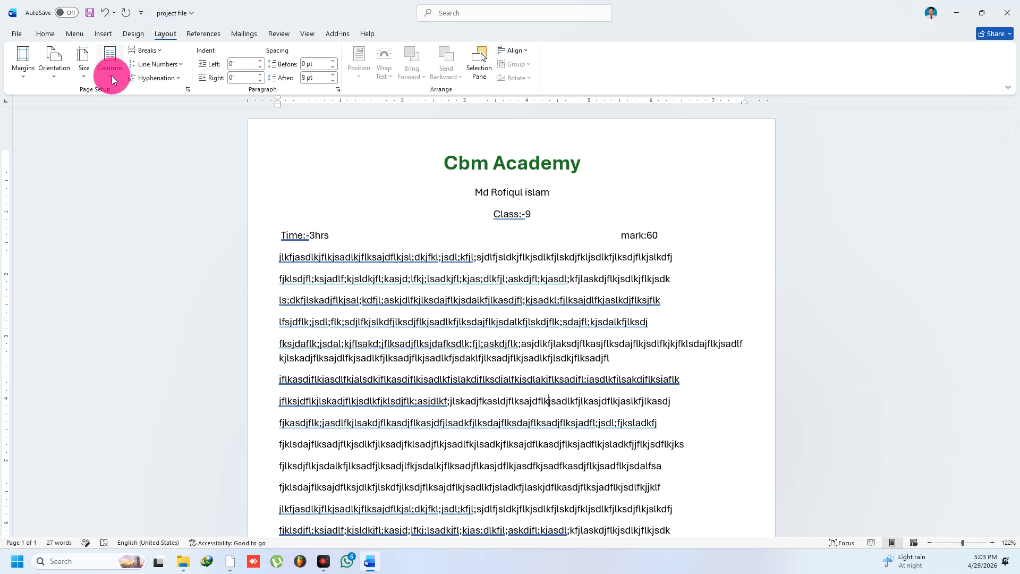
pyautogui.click(135, 34)
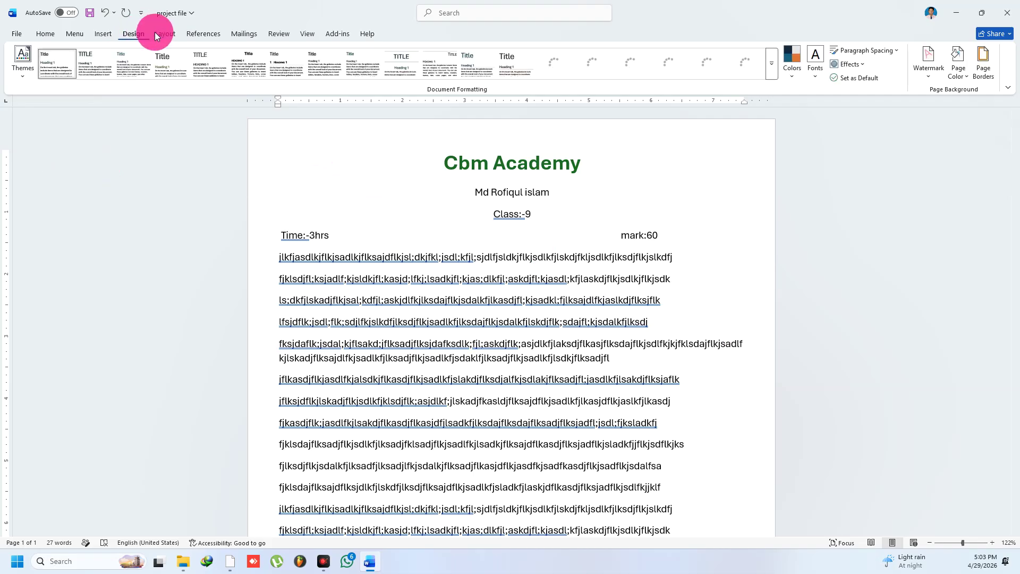
pyautogui.click(158, 34)
pyautogui.click(85, 67)
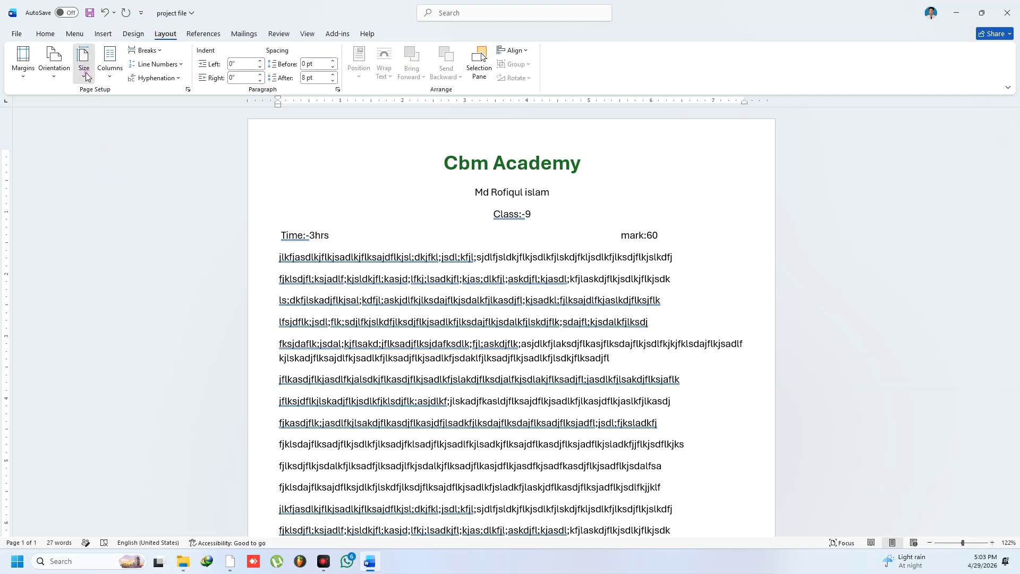
pyautogui.click(121, 425)
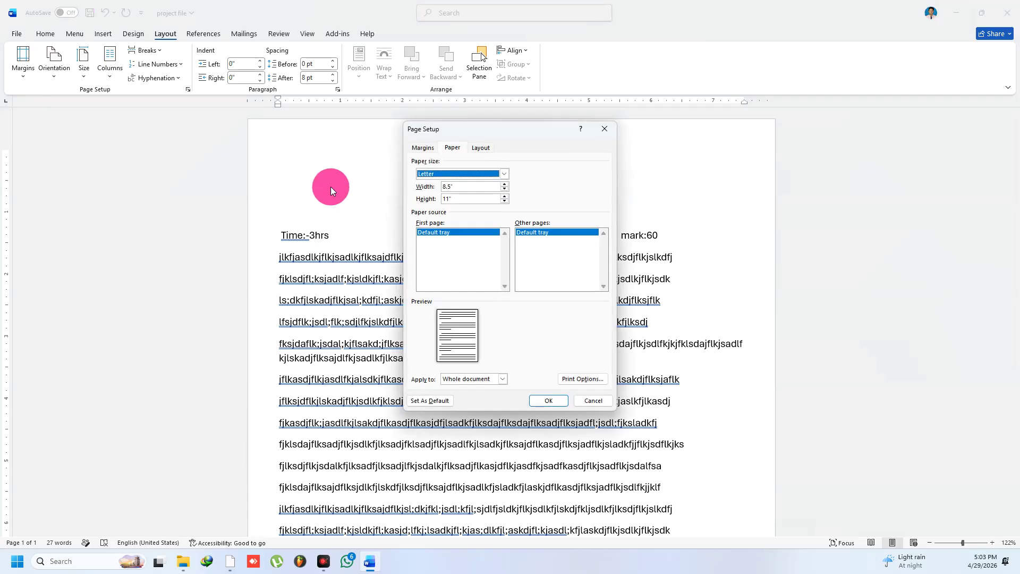
pyautogui.click(425, 155)
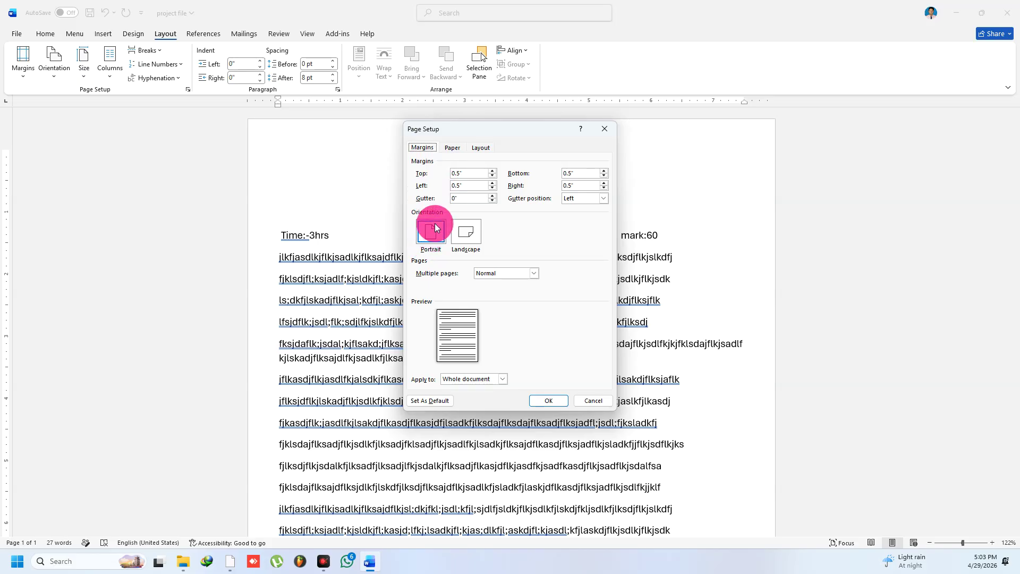
pyautogui.click(455, 149)
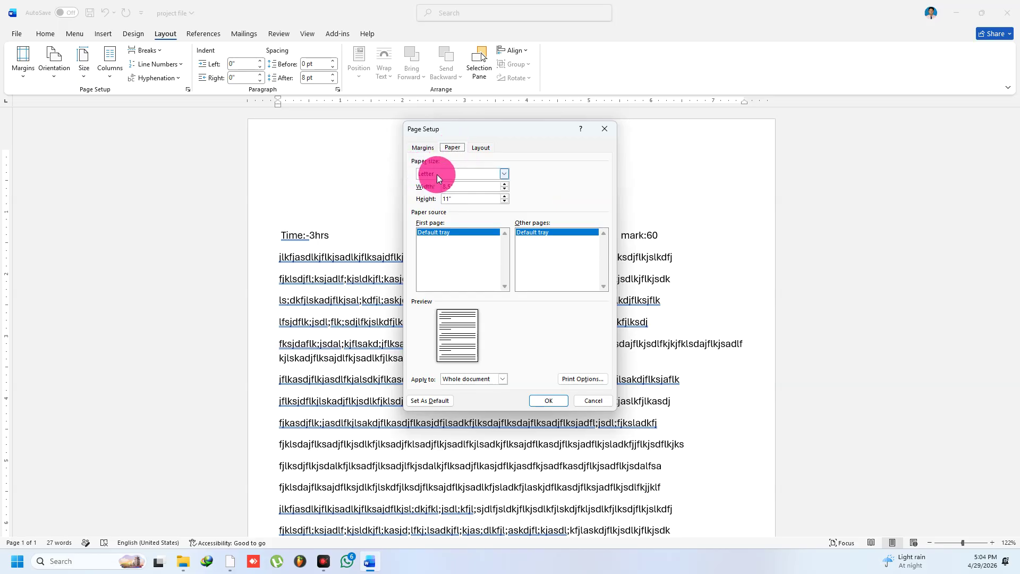
pyautogui.click(504, 174)
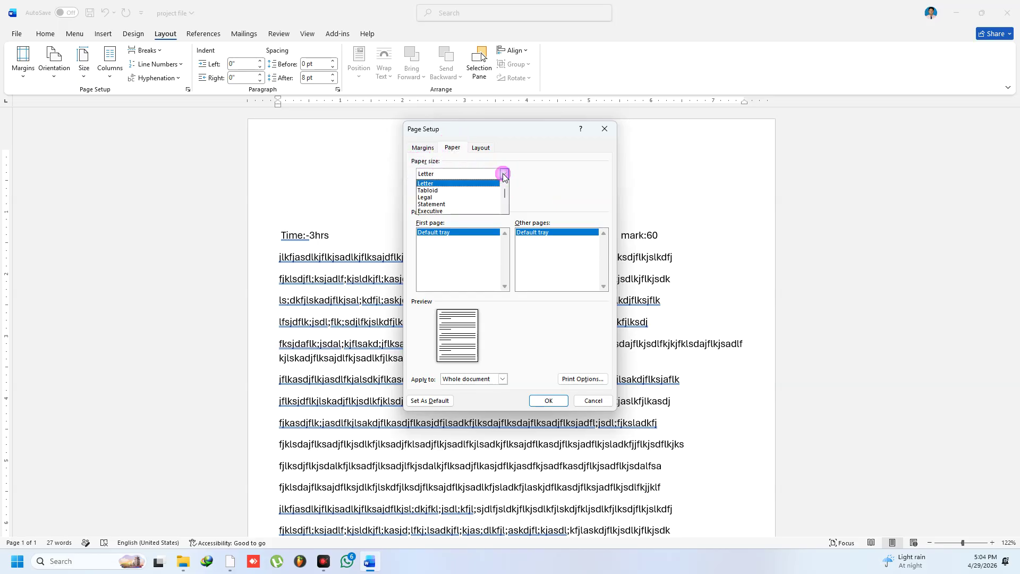
pyautogui.scroll(-1, 455, 196)
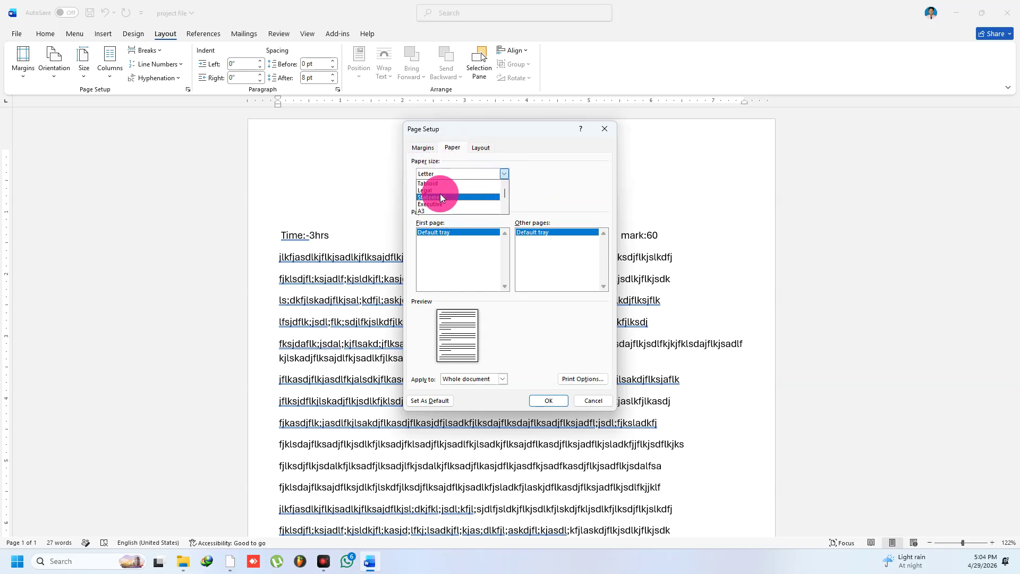
pyautogui.click(432, 204)
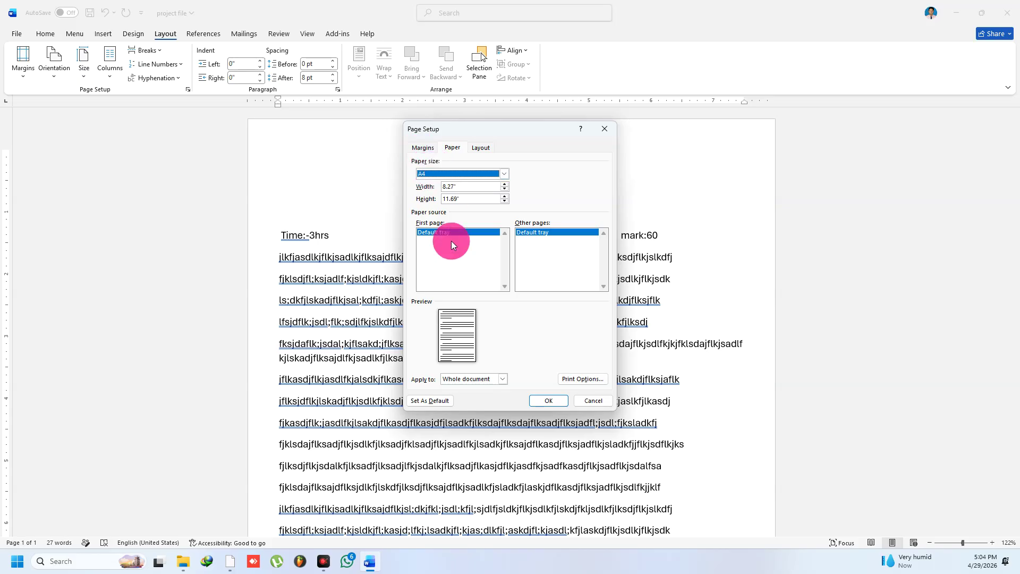
pyautogui.click(551, 401)
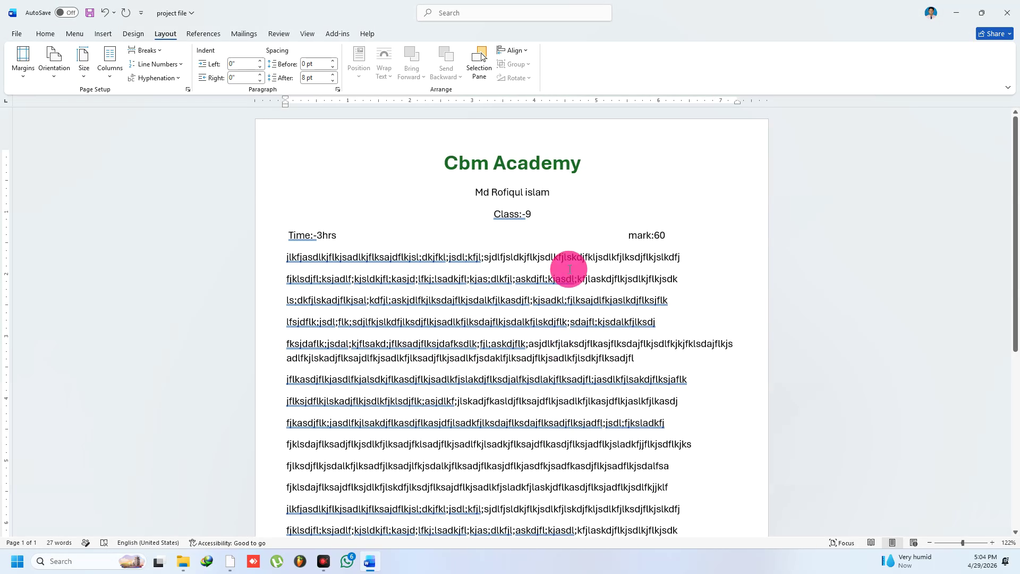